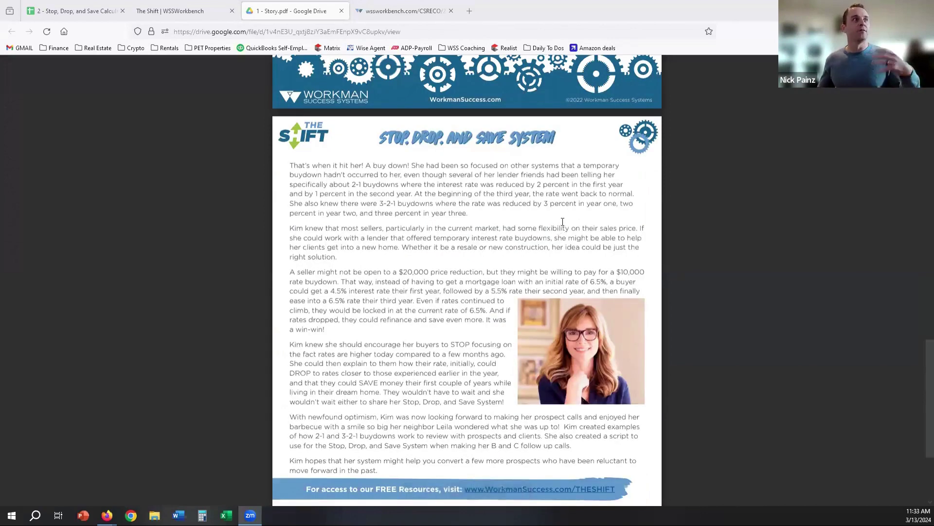
# Switch from the story PDF to the Stop, Drop, and Save Calculator and review the 2-1 buydown's monthly savings and today's interest rate.
pyautogui.scroll(-3, 562, 218)
pyautogui.scroll(12, 563, 217)
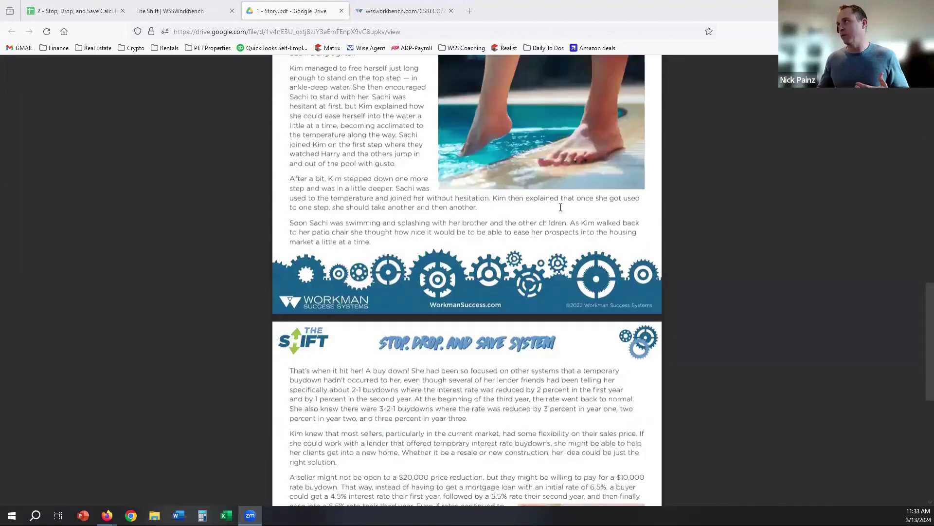
pyautogui.click(157, 11)
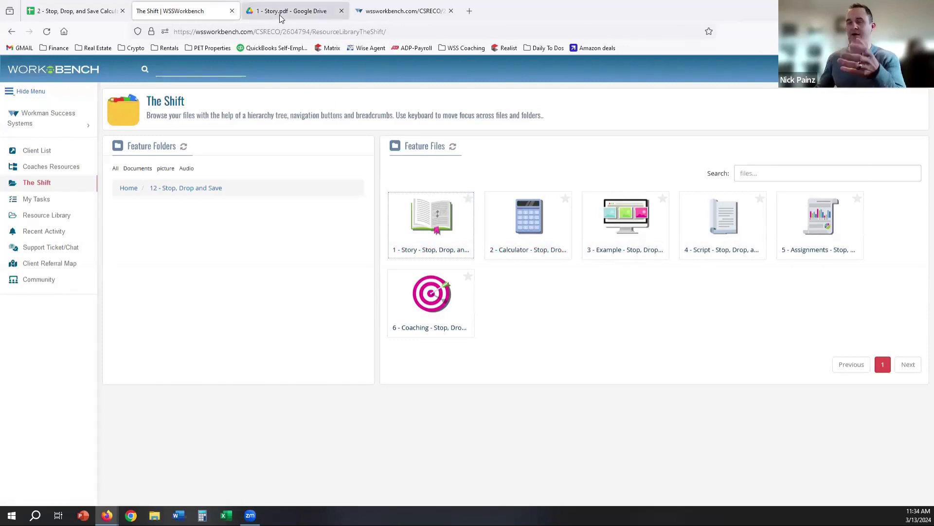
pyautogui.click(115, 16)
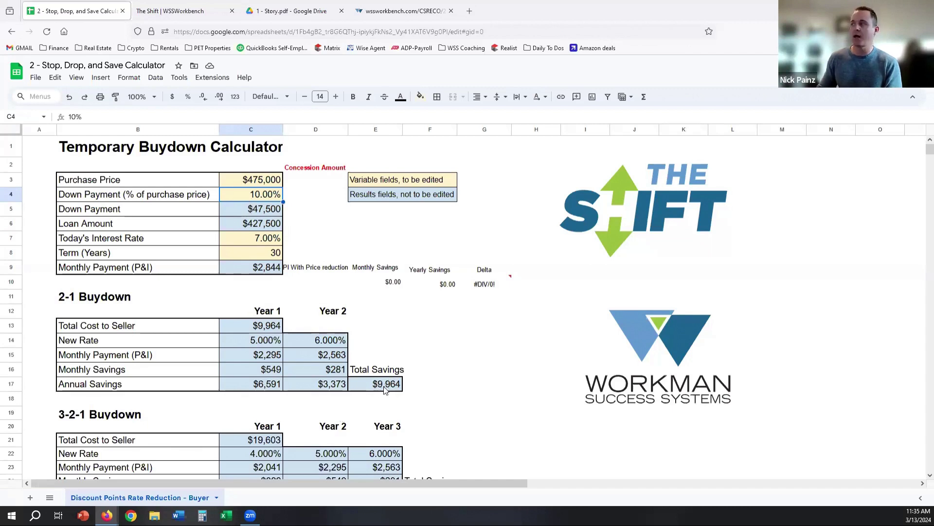
pyautogui.click(268, 371)
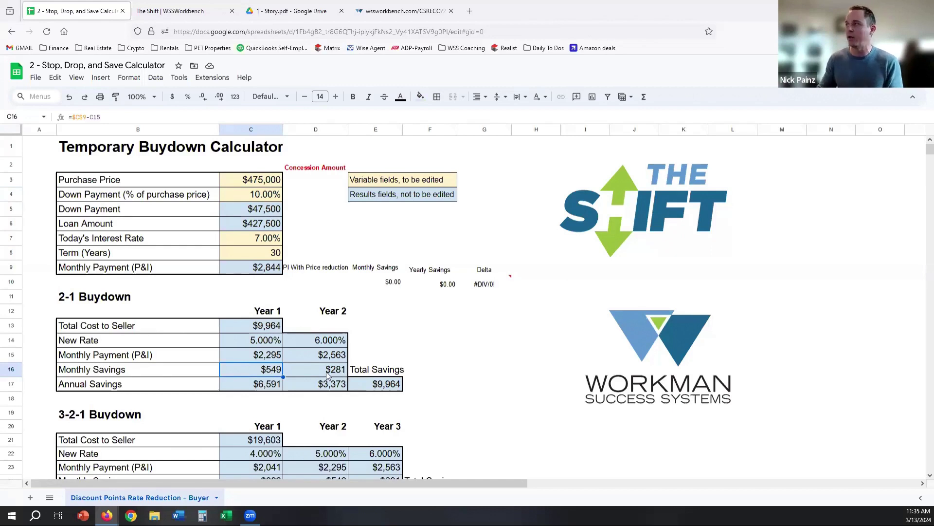
pyautogui.press('Right')
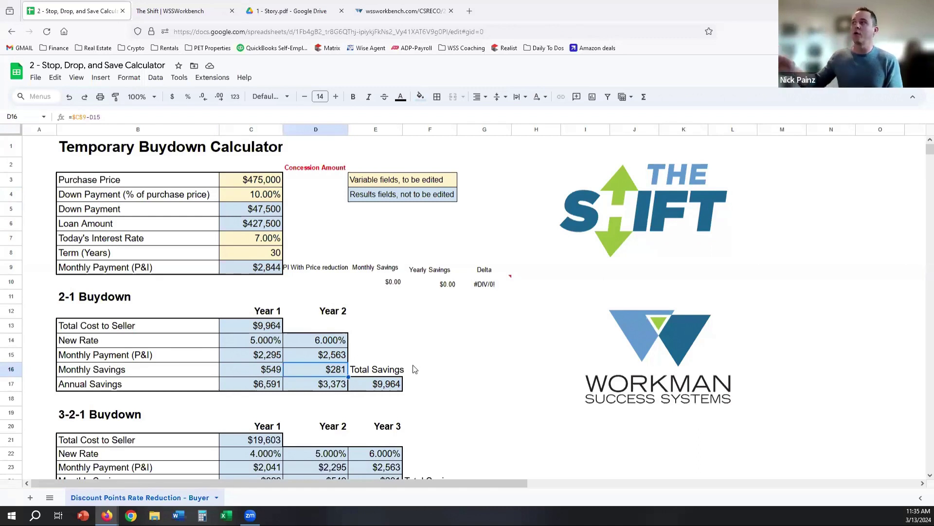
pyautogui.click(253, 239)
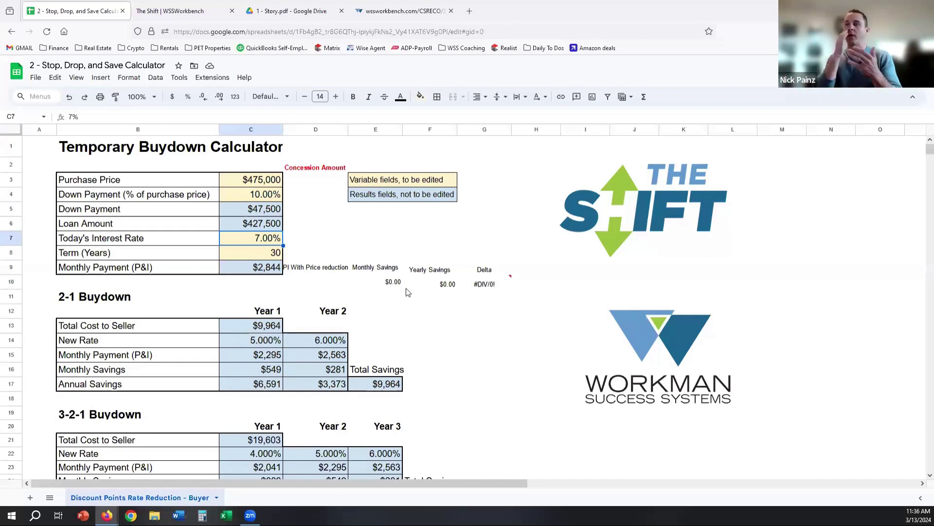
# Enter 2844 in cell C10, directly below the monthly payment, as the full-price payment for comparison.
pyautogui.click(272, 184)
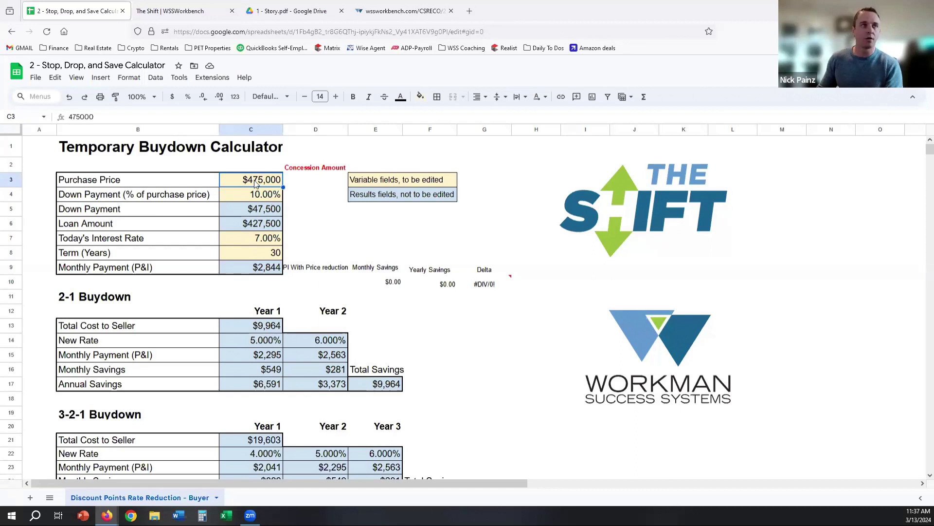
pyautogui.click(261, 292)
pyautogui.click(262, 282)
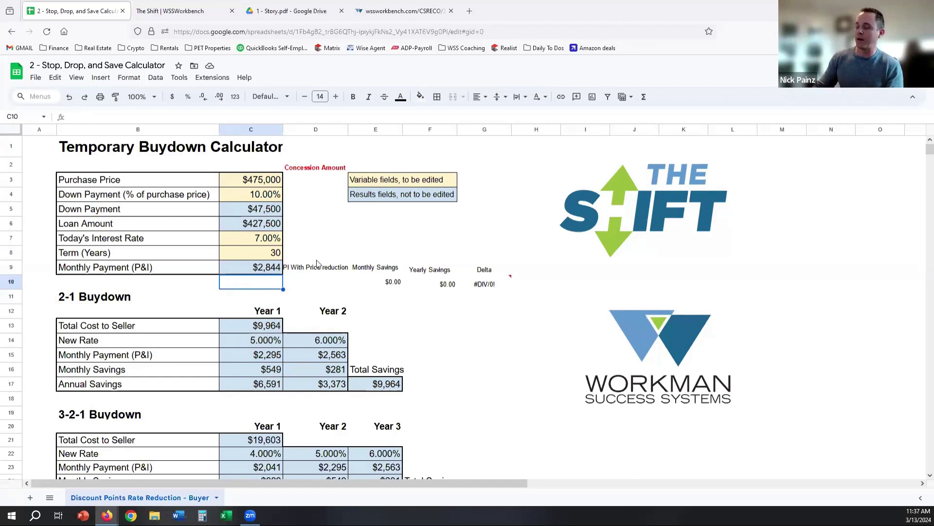
pyautogui.write('28')
pyautogui.write('4')
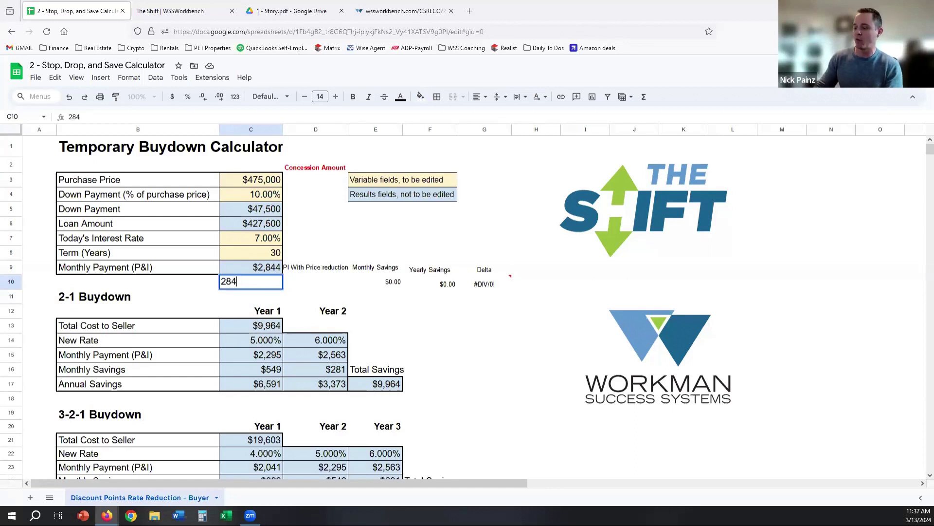
pyautogui.write('4')
pyautogui.press('Return')
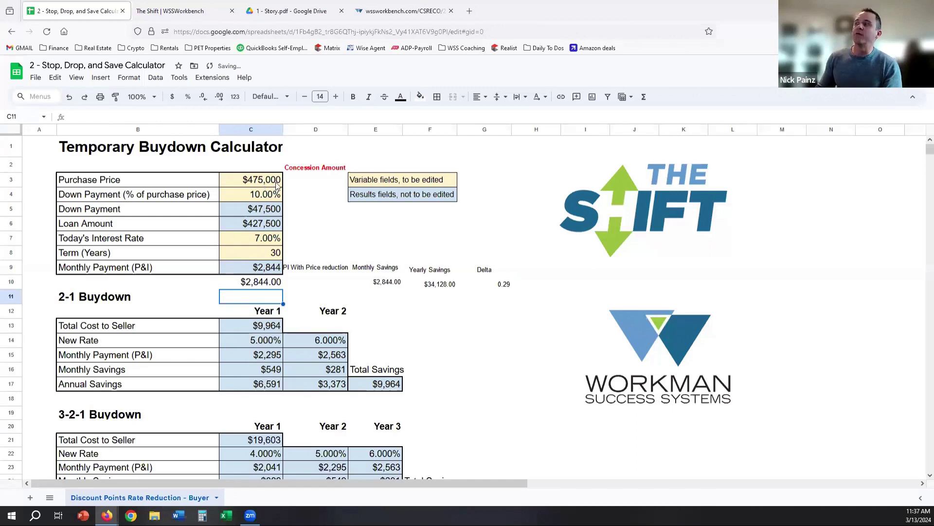
# Set the purchase price to $465,000 to model a price reduction.
pyautogui.click(275, 184)
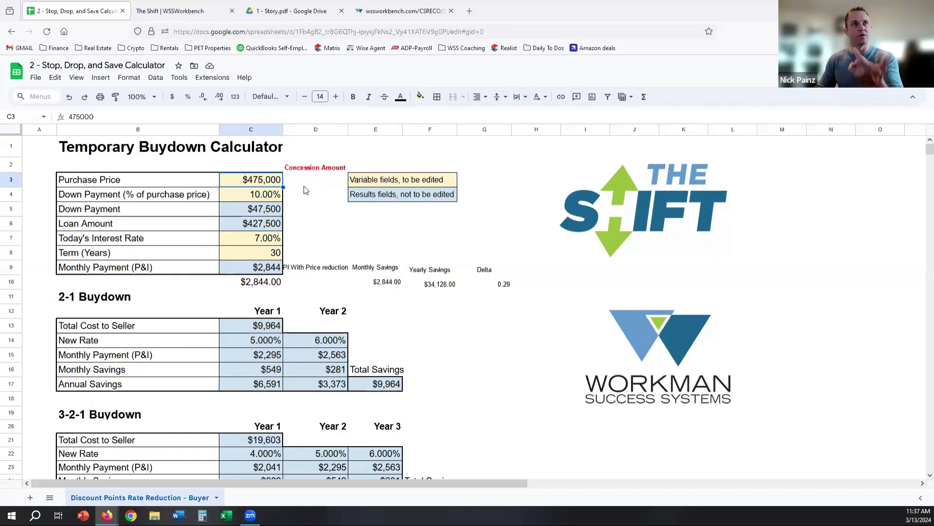
pyautogui.write('465,00')
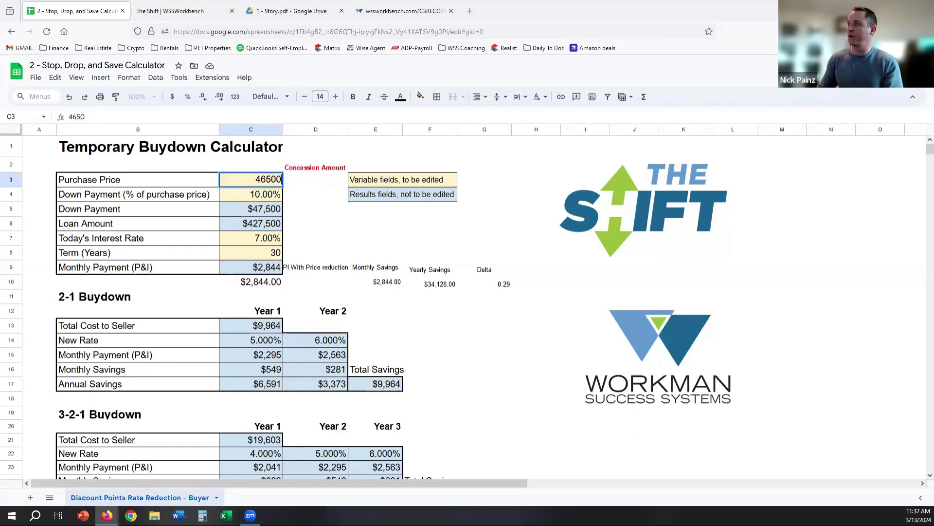
pyautogui.write('0')
pyautogui.press('Return')
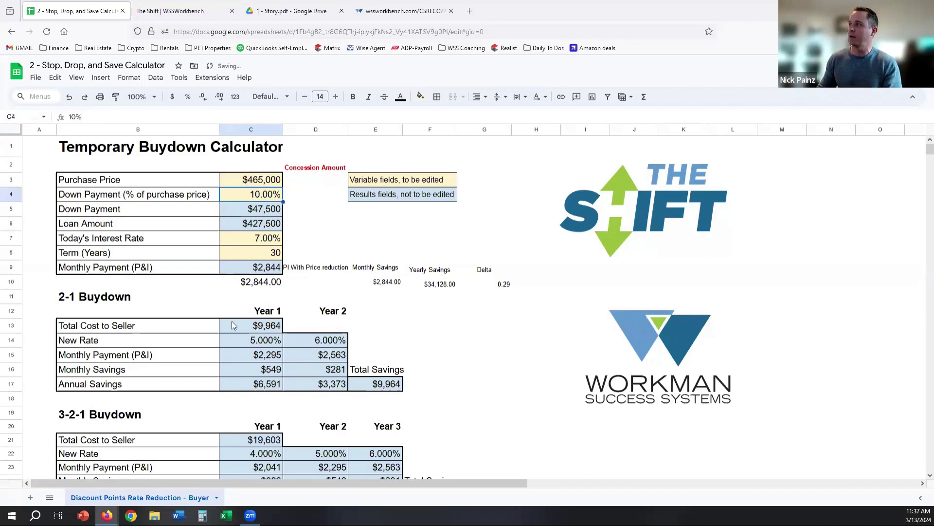
# Enter 2784 in cell D10 as the P&I with the price reduction.
pyautogui.click(312, 284)
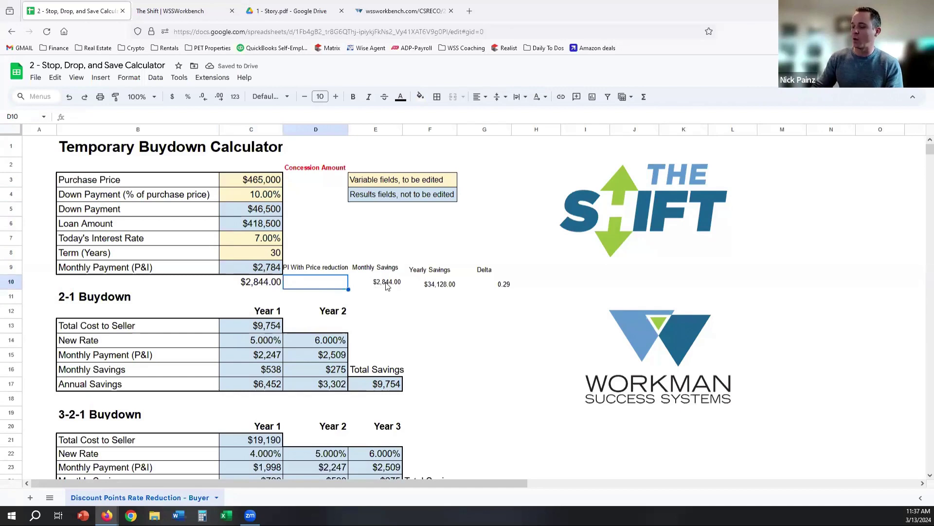
pyautogui.write('2,7')
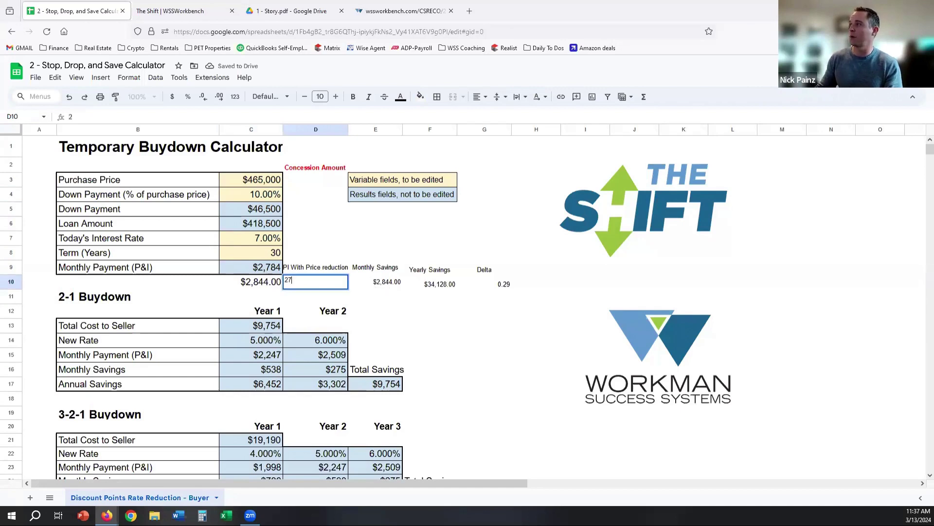
pyautogui.write('84')
pyautogui.press('Return')
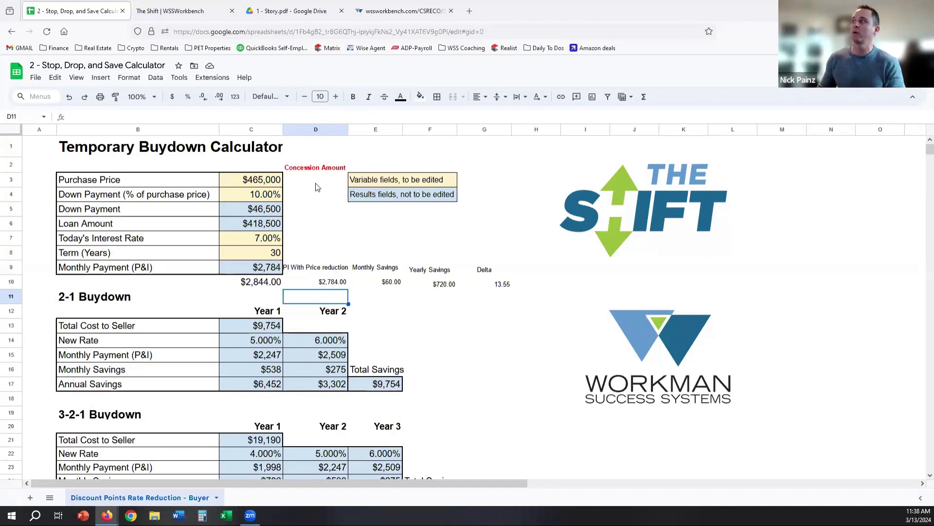
# Set the purchase price back to $475,000.
pyautogui.click(257, 185)
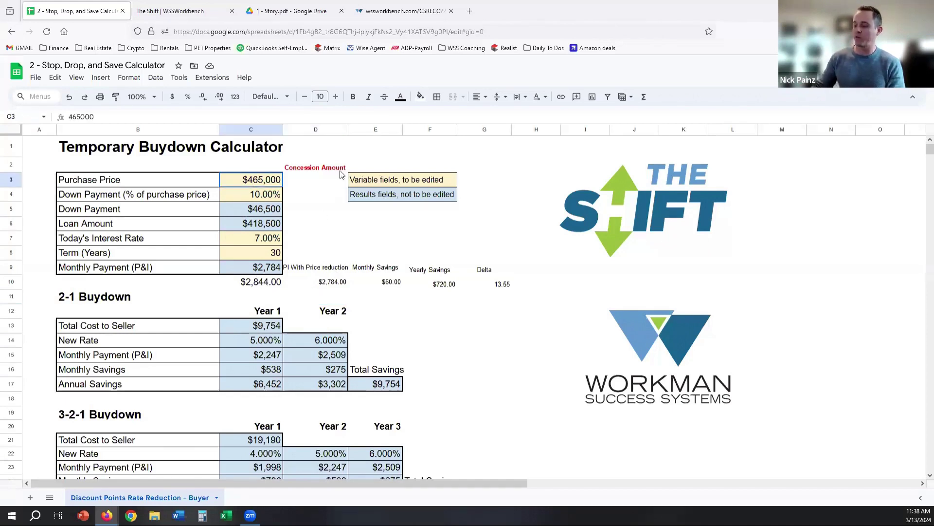
pyautogui.write('4752')
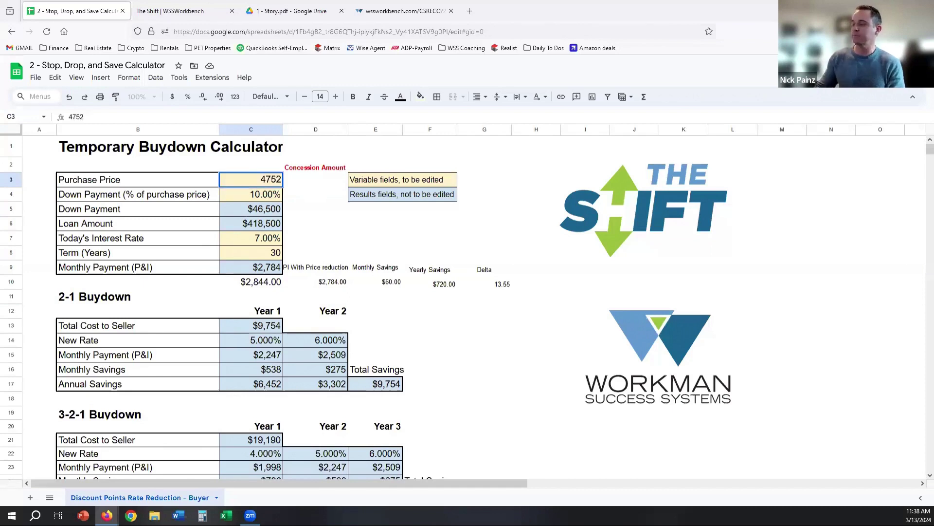
pyautogui.press('BackSpace')
pyautogui.write('000')
pyautogui.press('Return')
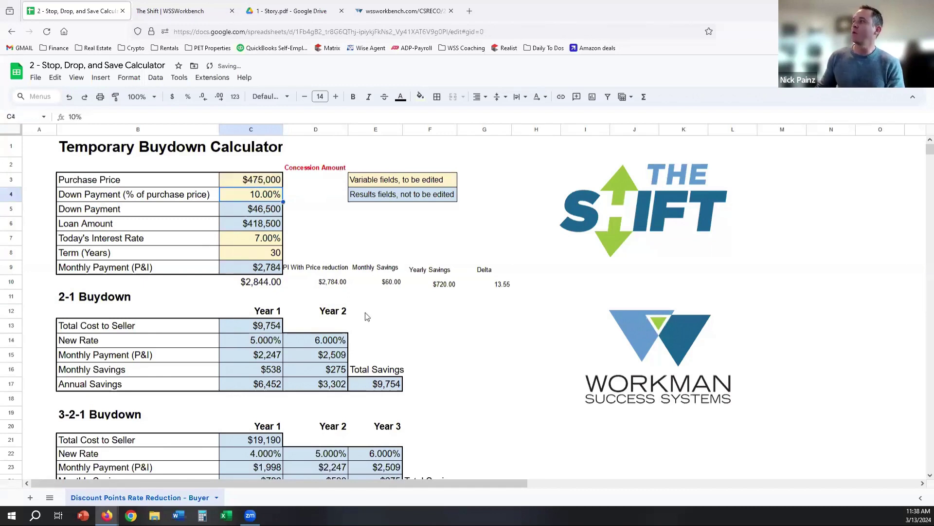
# Enter 10,000 as the concession amount in cell D3, beside the purchase price.
pyautogui.click(322, 178)
pyautogui.write('1')
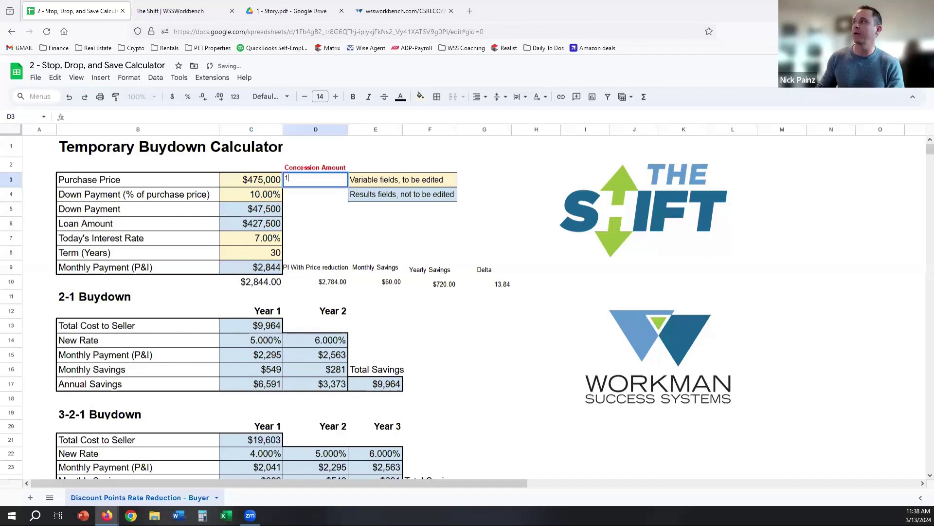
pyautogui.write('0,000')
pyautogui.press('Return')
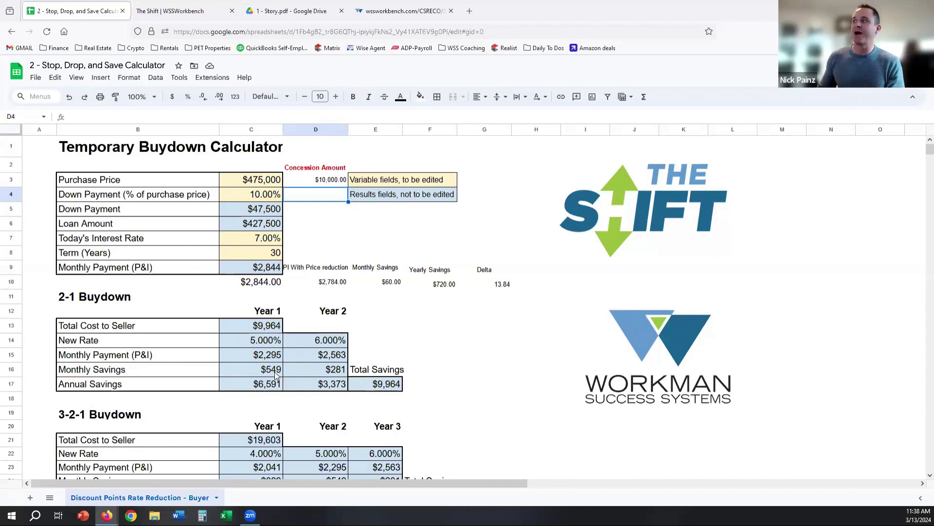
# Compare the price reduction's monthly savings with the 2-1 buydown's monthly and total savings, selecting the comparison row C10:G10.
pyautogui.click(397, 286)
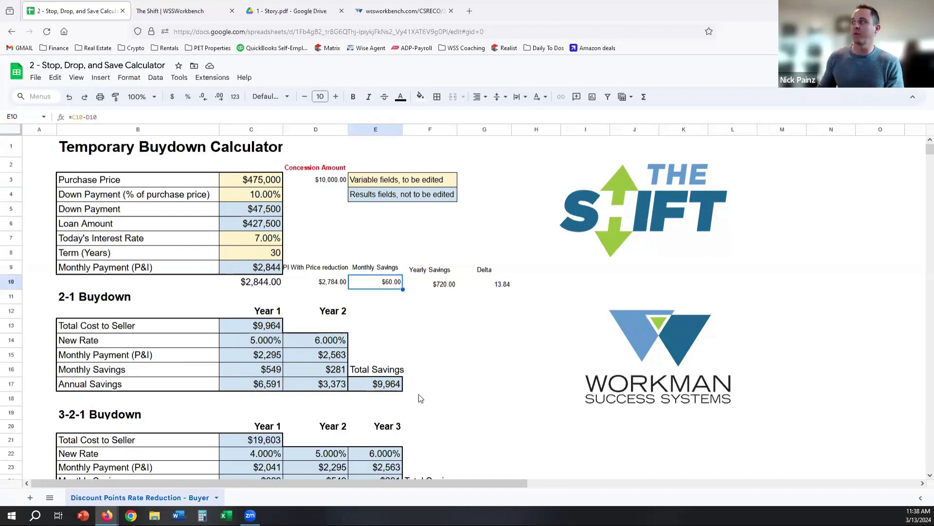
pyautogui.click(285, 372)
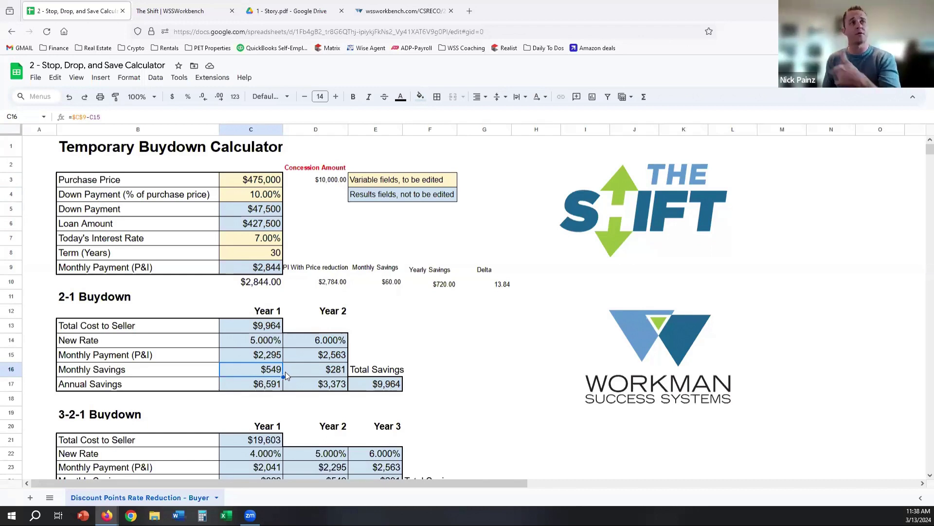
pyautogui.click(385, 384)
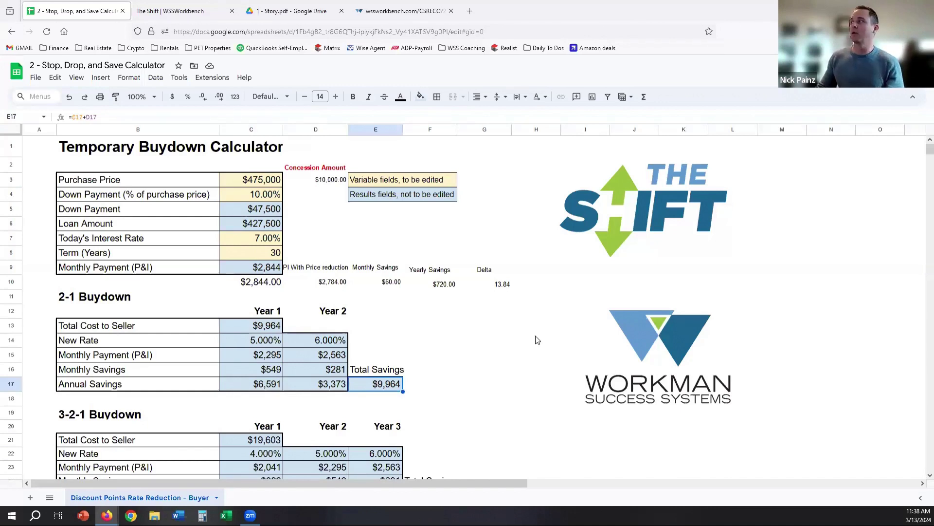
pyautogui.moveTo(267, 288); pyautogui.dragTo(389, 286)
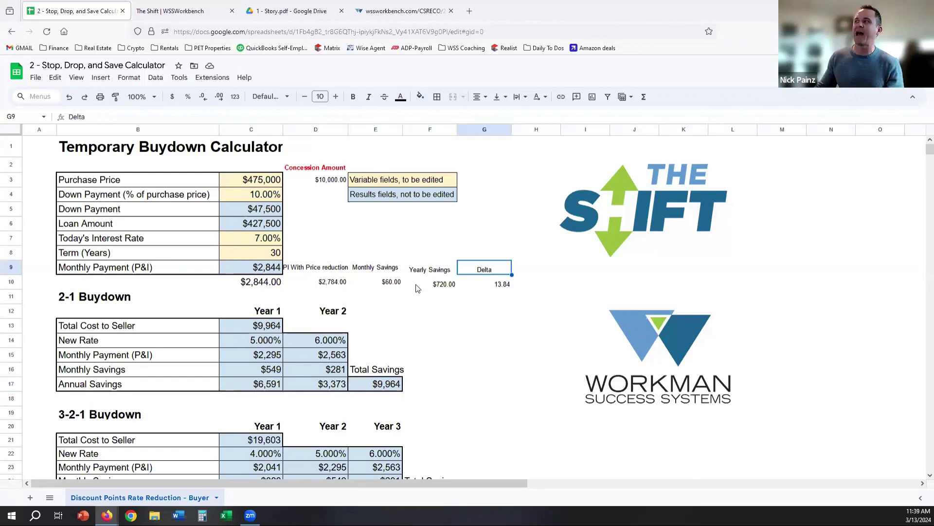
pyautogui.moveTo(503, 286); pyautogui.dragTo(503, 285)
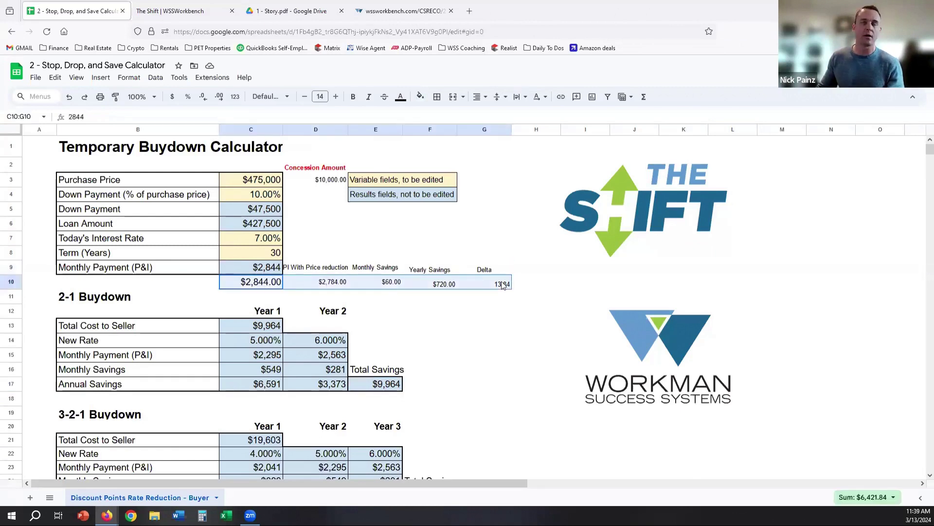
pyautogui.click(503, 310)
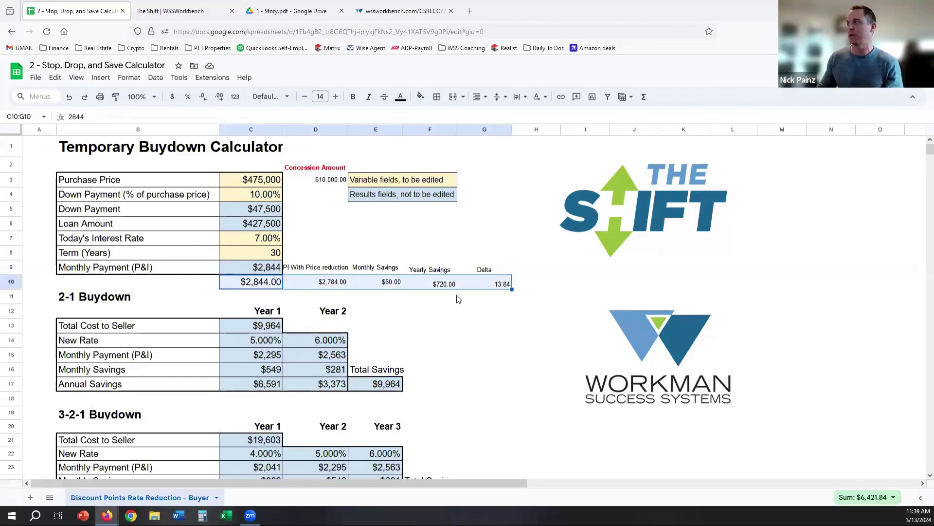
# Examine the price reduction's monthly and yearly savings, the 2-1 buydown's total savings, the delta, and the down payment percentage.
pyautogui.click(384, 286)
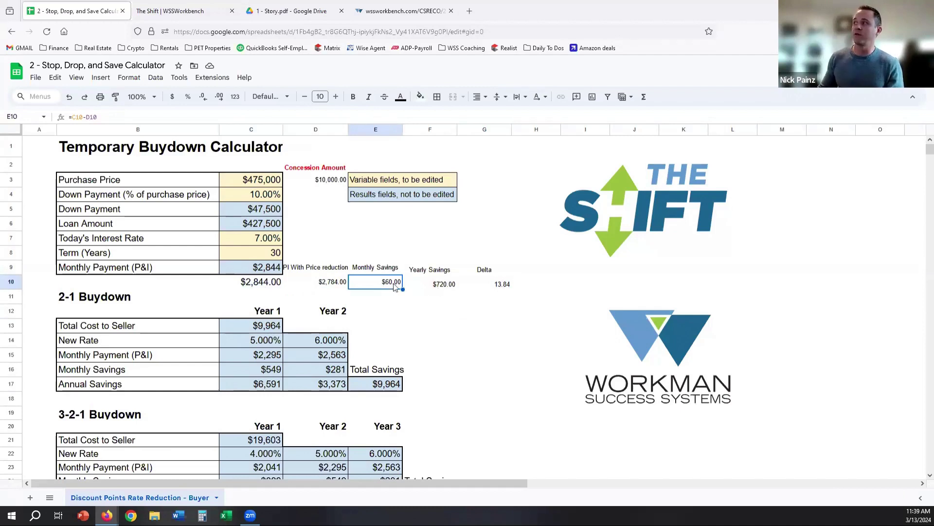
pyautogui.click(451, 288)
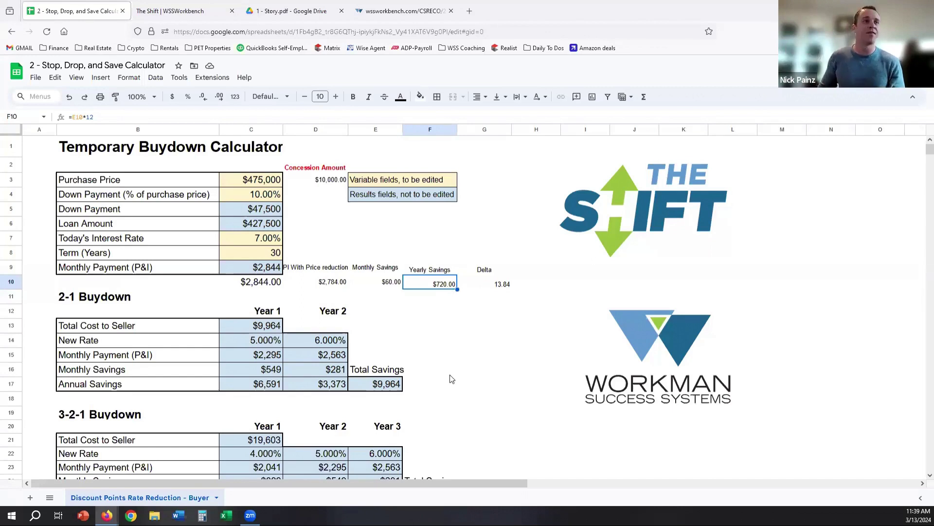
pyautogui.click(390, 384)
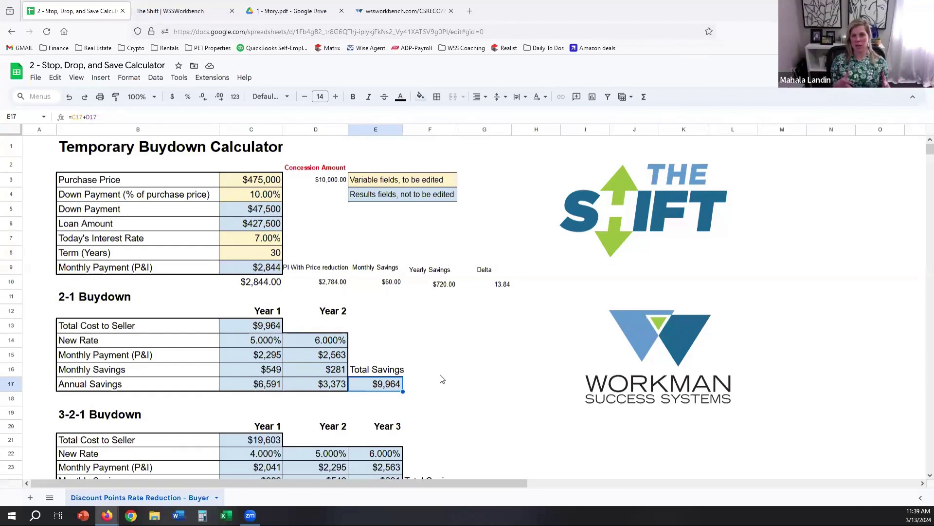
pyautogui.click(510, 287)
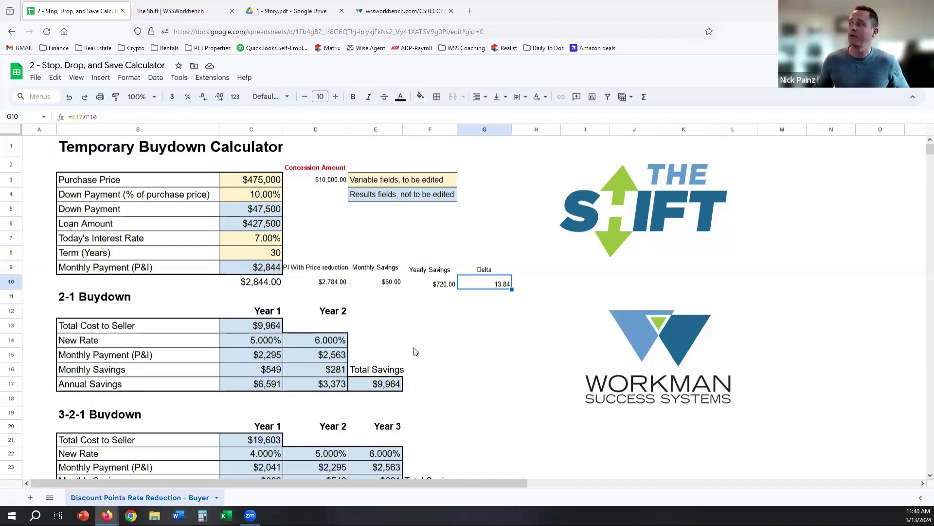
pyautogui.click(401, 384)
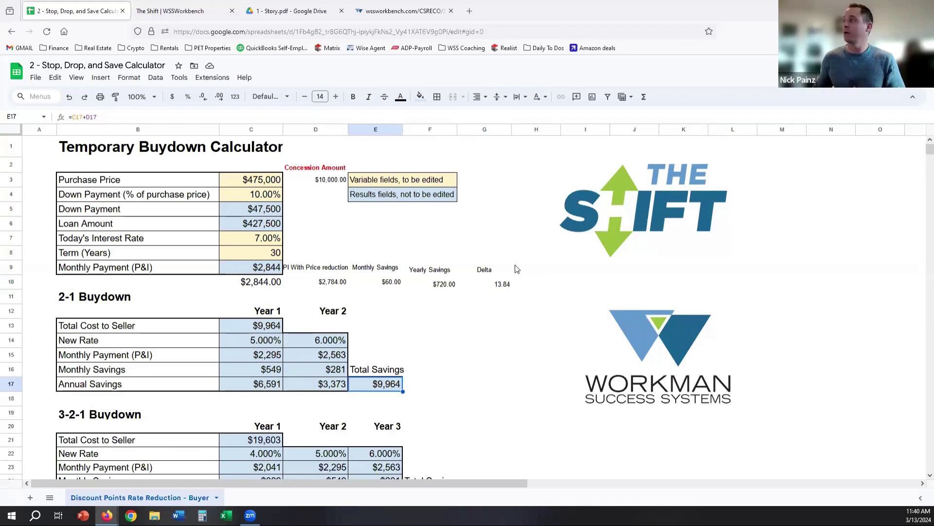
pyautogui.click(510, 286)
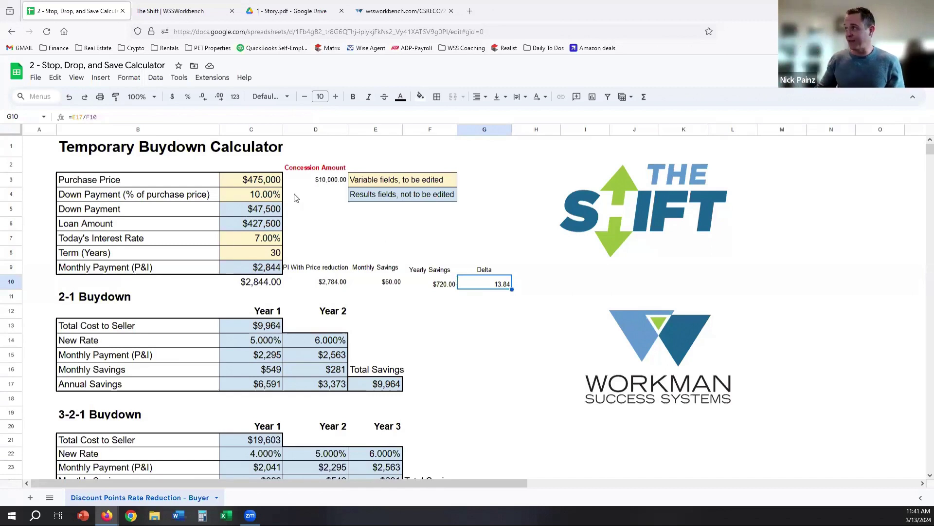
pyautogui.click(391, 388)
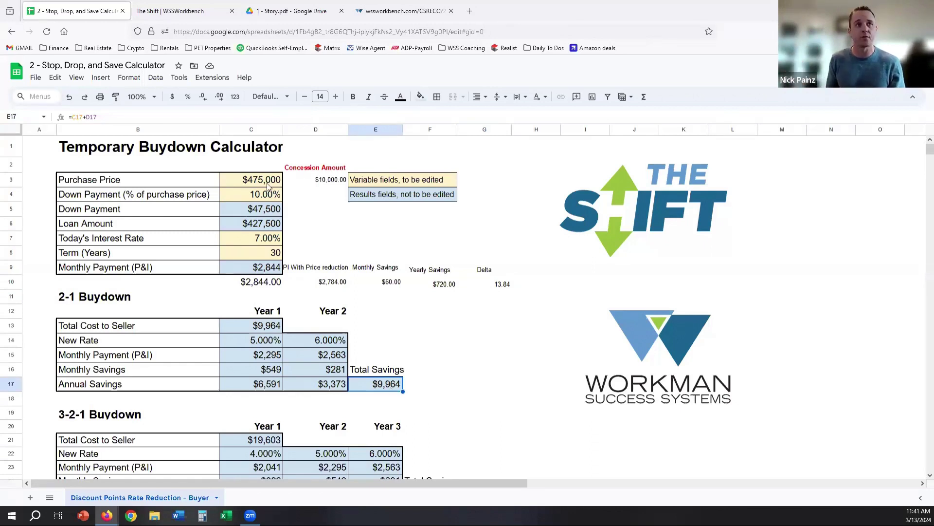
pyautogui.click(265, 201)
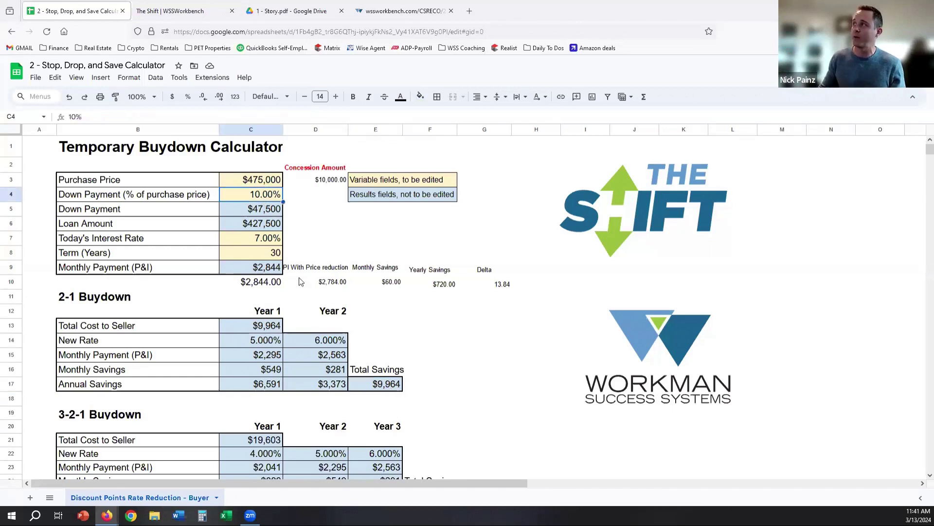
pyautogui.click(265, 243)
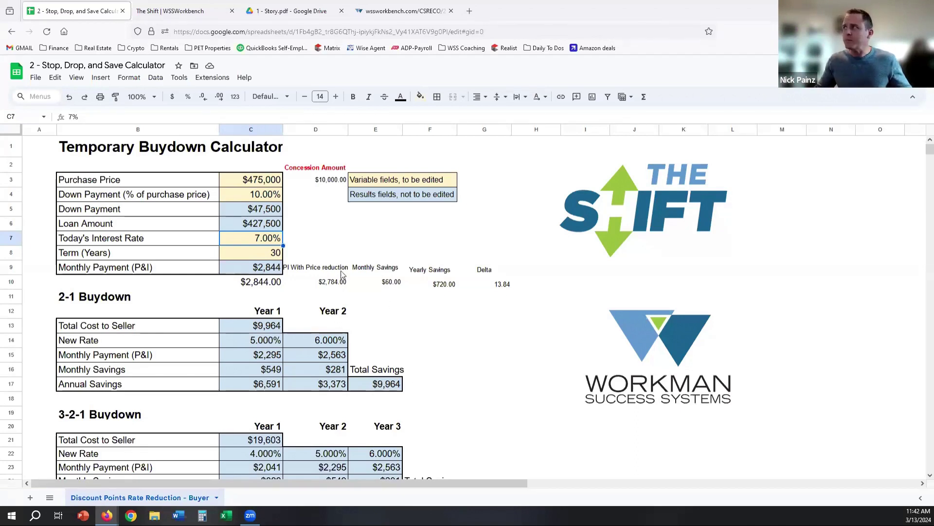
pyautogui.click(266, 186)
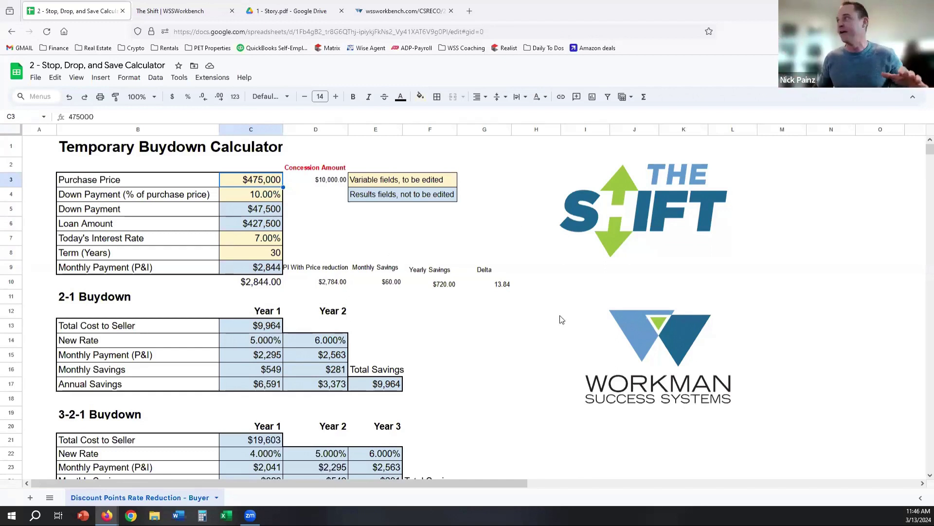
# Switch to the WSSWorkbench site, go to its home page, and open the Role Play Bot from the quick links.
pyautogui.click(385, 8)
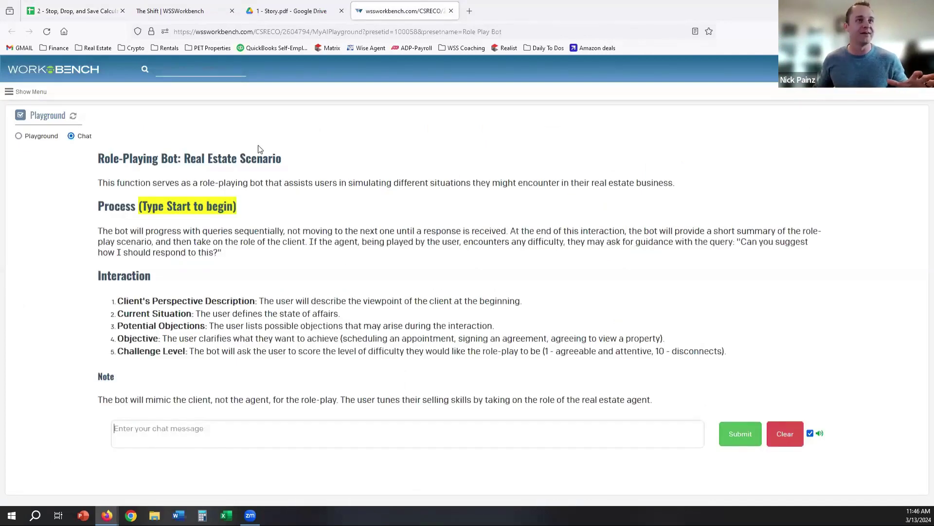
pyautogui.click(40, 73)
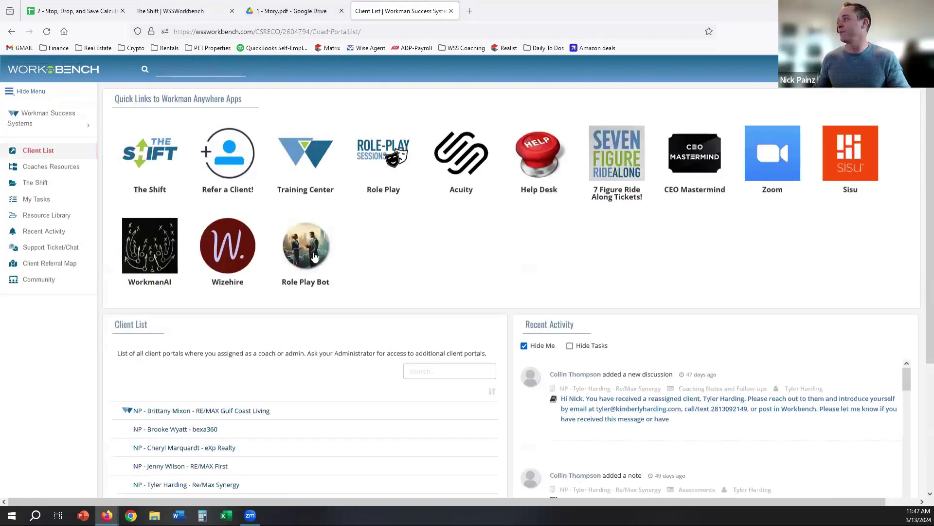
pyautogui.click(314, 257)
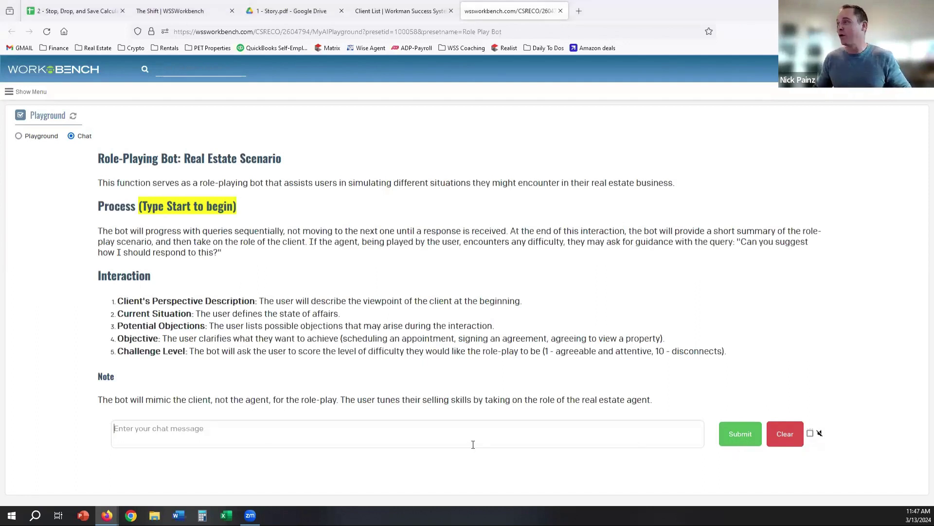
# Prompt the bot to play an expired-listing seller who blames high interest rates, level 10 difficulty, with the agent trying to set a listing appointment.
pyautogui.write("You will play the role of a seller with an expired listing. You think your house didn't sell because of high interest rates. Level 10 difficulty, agent is trying to set a listing appointment")
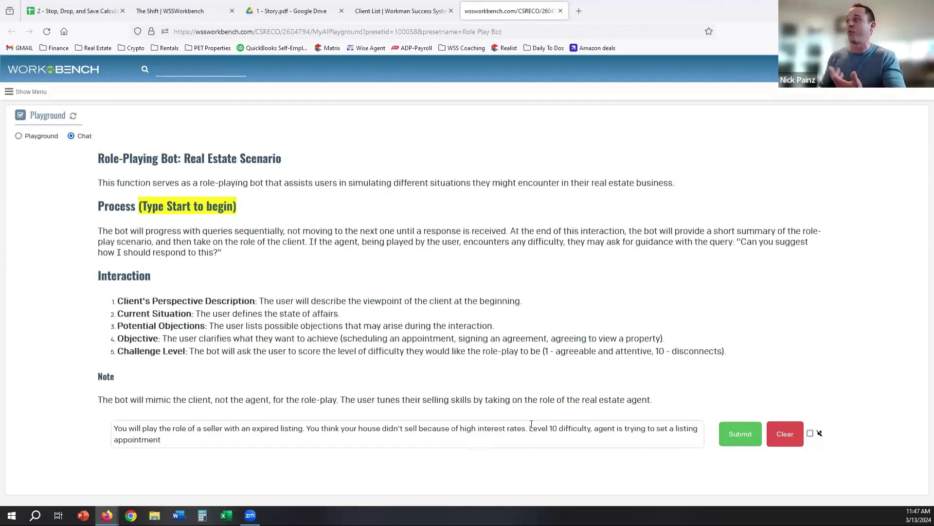
pyautogui.press('Return')
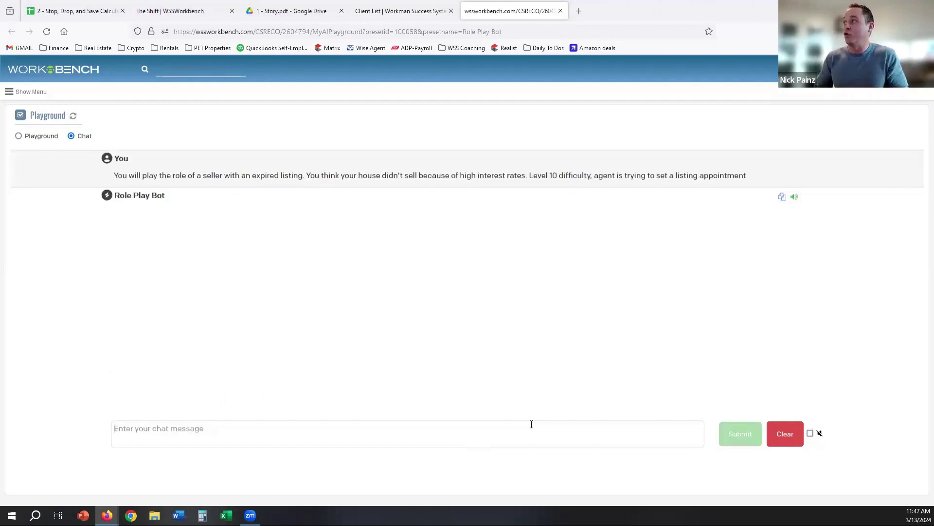